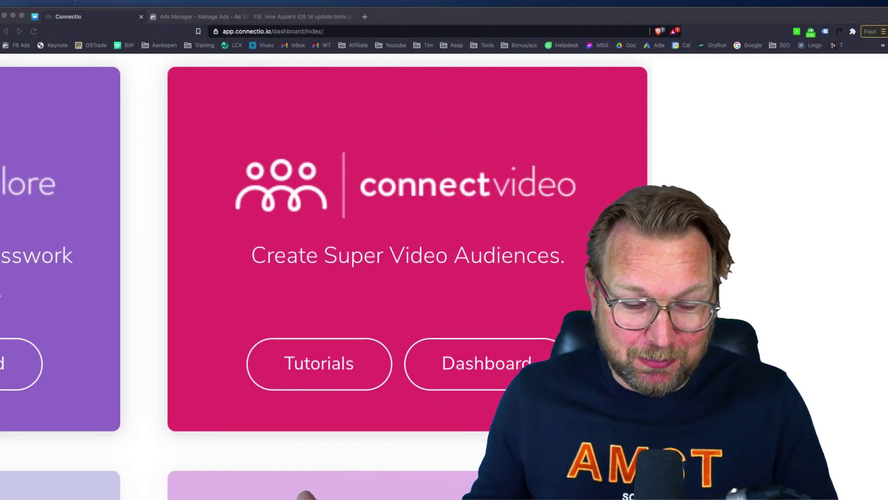
- Bring up the Facebook for Business article on how Apple's iOS 14 update limits ads
key(super+Tab)
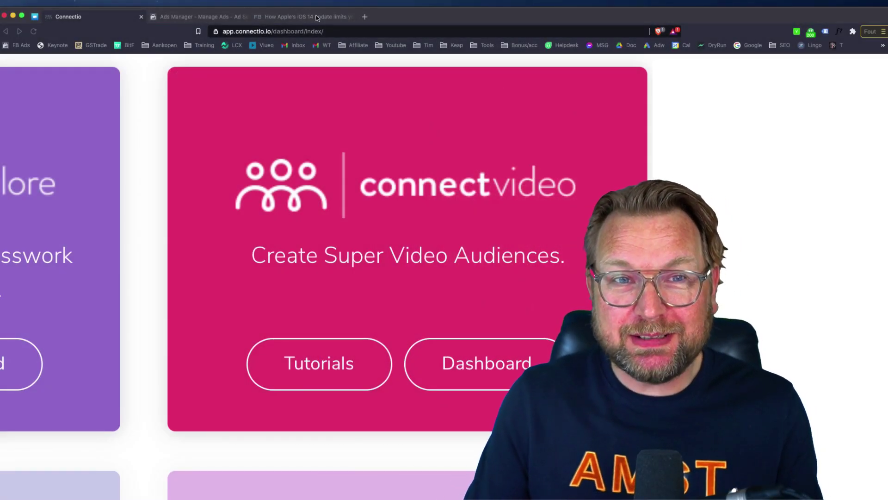
click(317, 17)
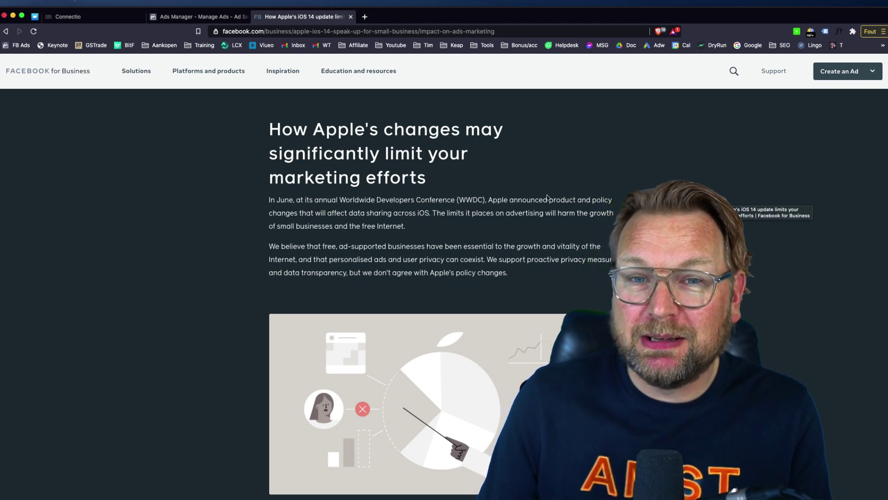
scroll(536, 194, down, 3)
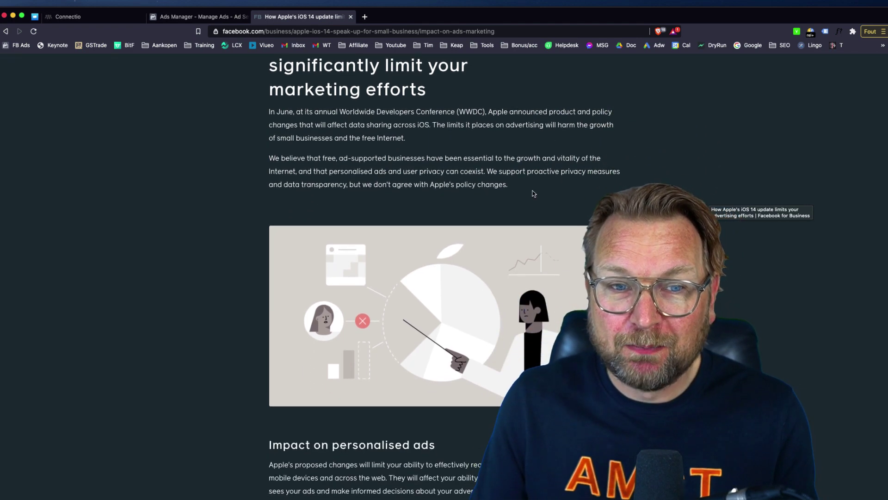
- Highlight the sentences on harming small businesses and Apple's policy while reading, then clear the highlight
drag(429, 127, 406, 139)
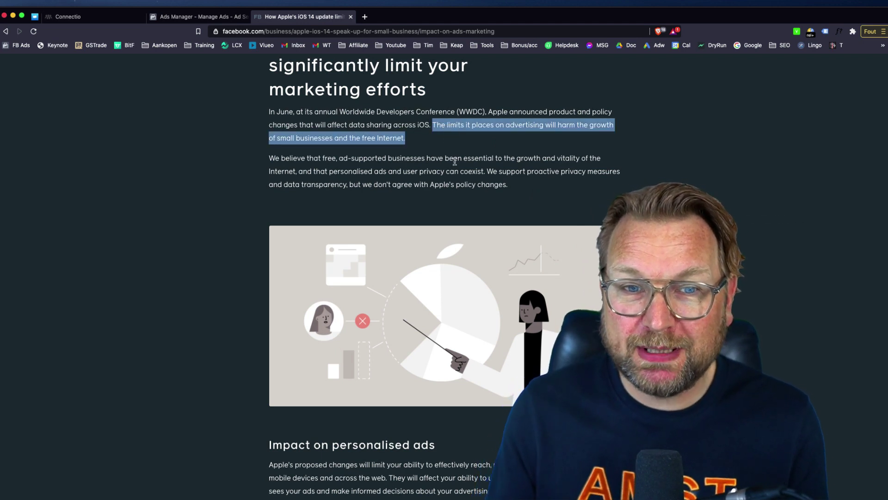
scroll(483, 183, down, 7)
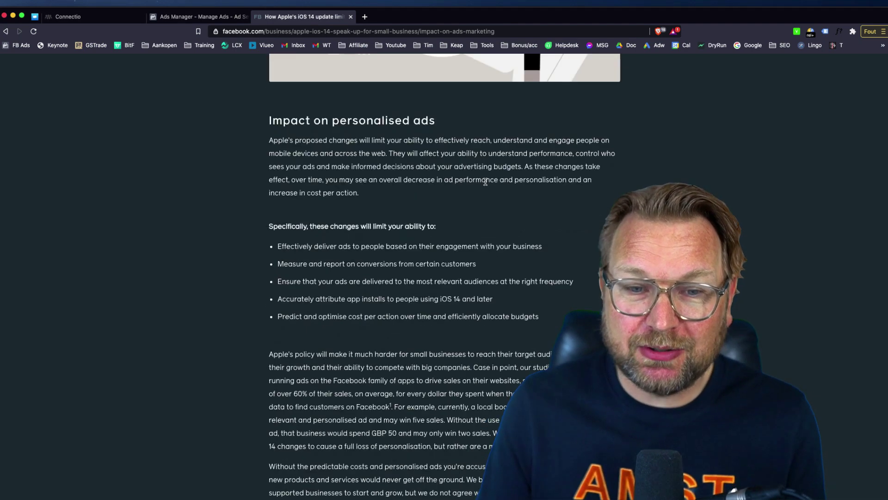
scroll(485, 182, down, 4)
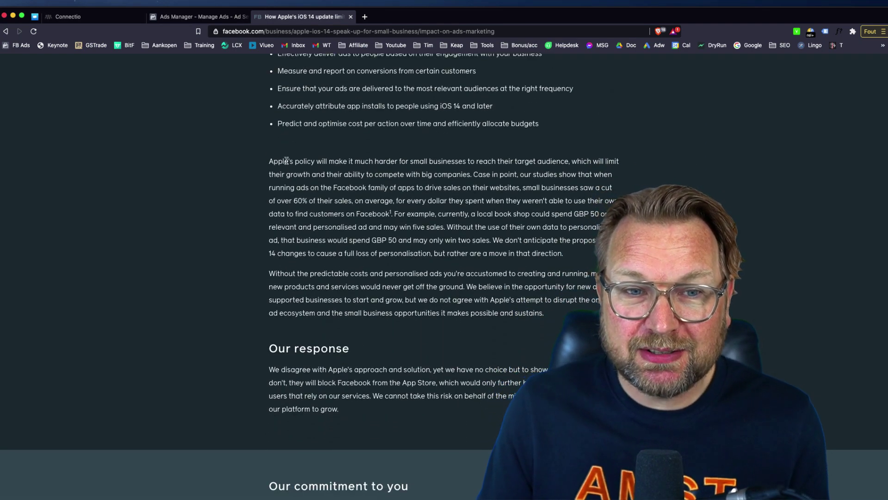
drag(270, 161, 572, 161)
click(494, 141)
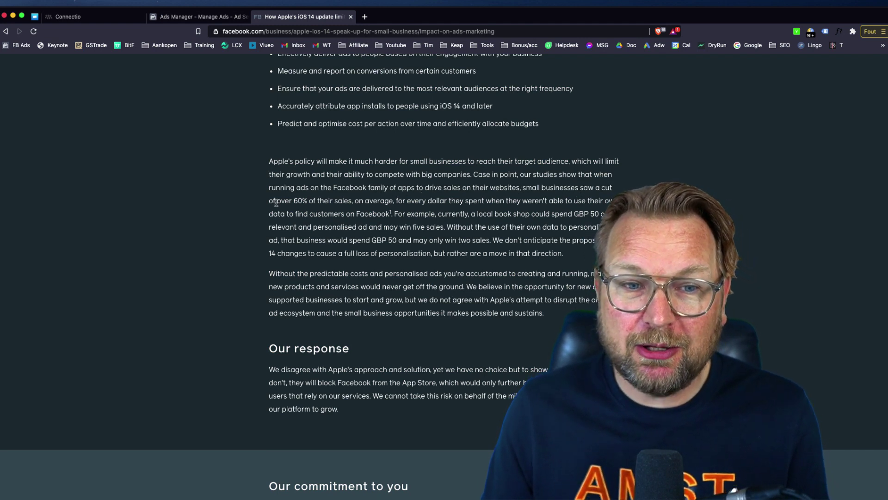
- Select the sentence from 'over 60% of their sales' to 'find customers on Facebook'
drag(281, 202, 390, 214)
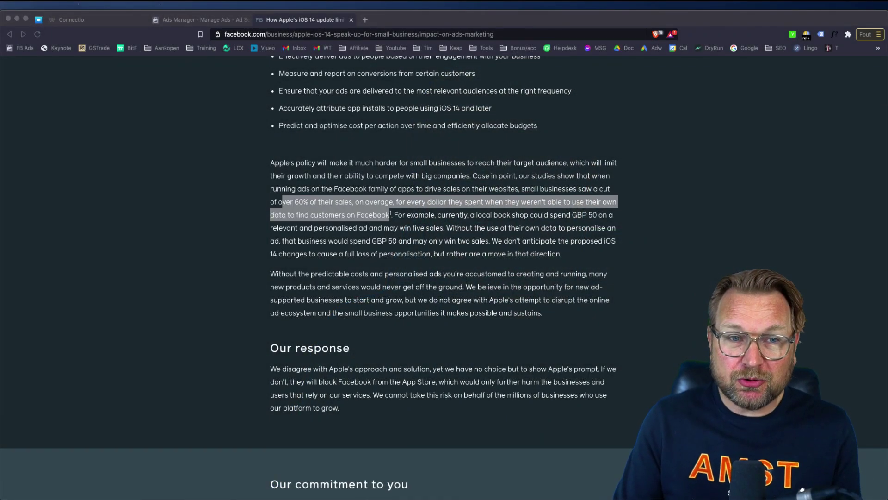
- Return to the Connectio dashboard and scroll through it to the ConnectVideo card
click(199, 19)
click(121, 23)
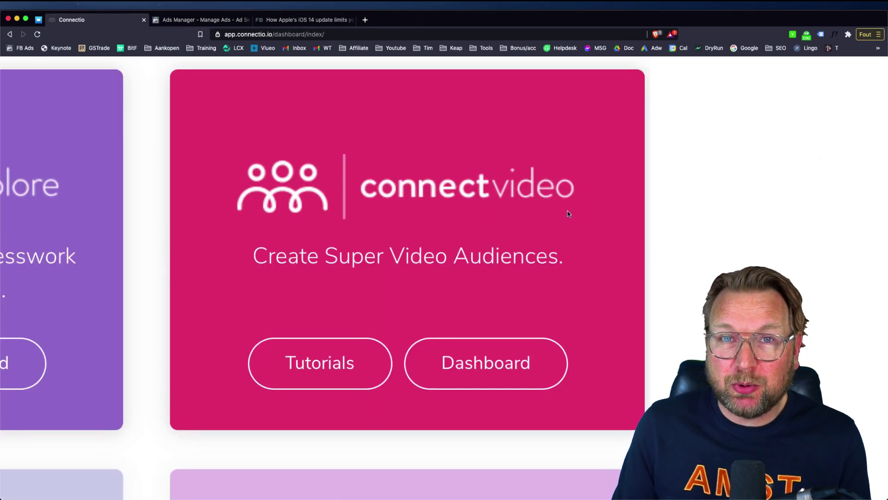
scroll(512, 235, down, 3)
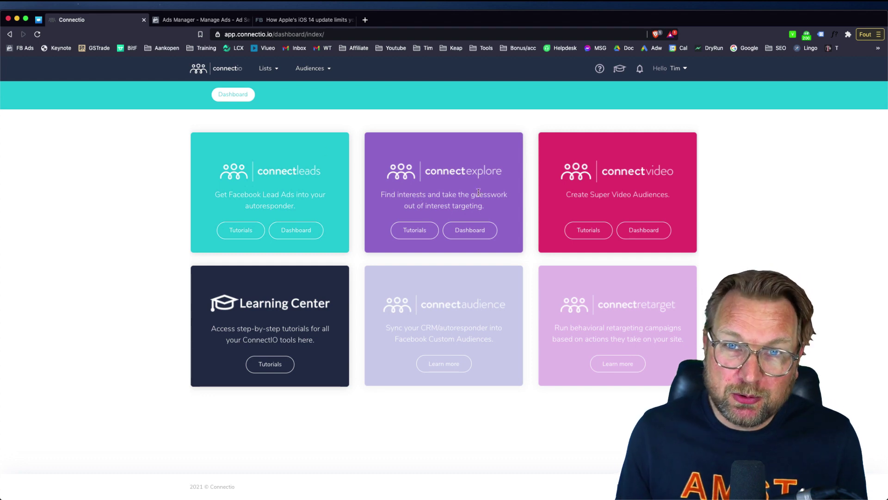
scroll(580, 223, up, 5)
scroll(578, 236, right, 1)
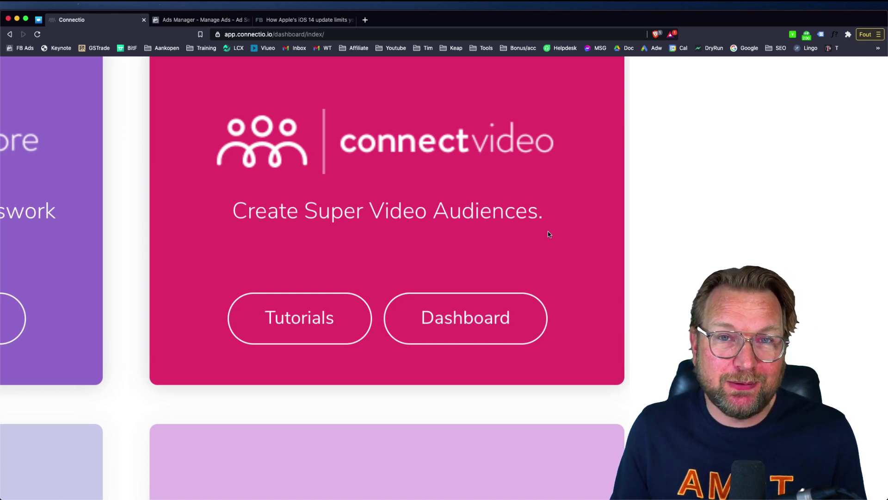
scroll(548, 235, down, 5)
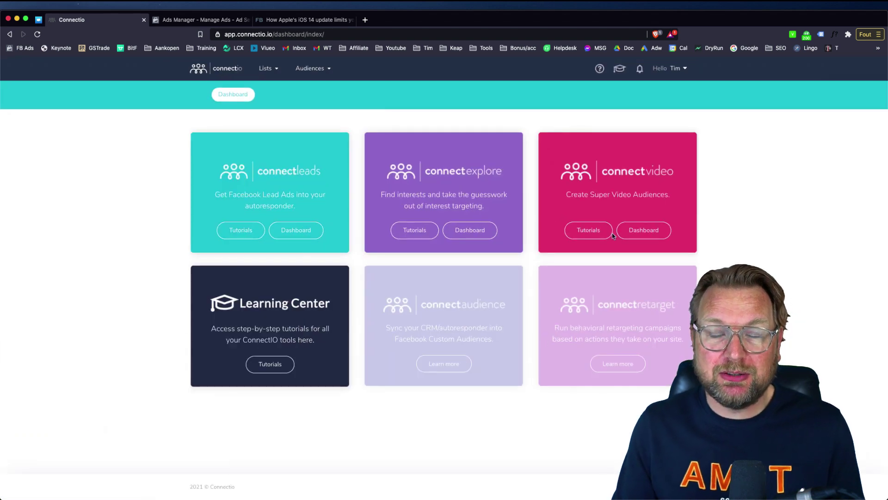
click(643, 231)
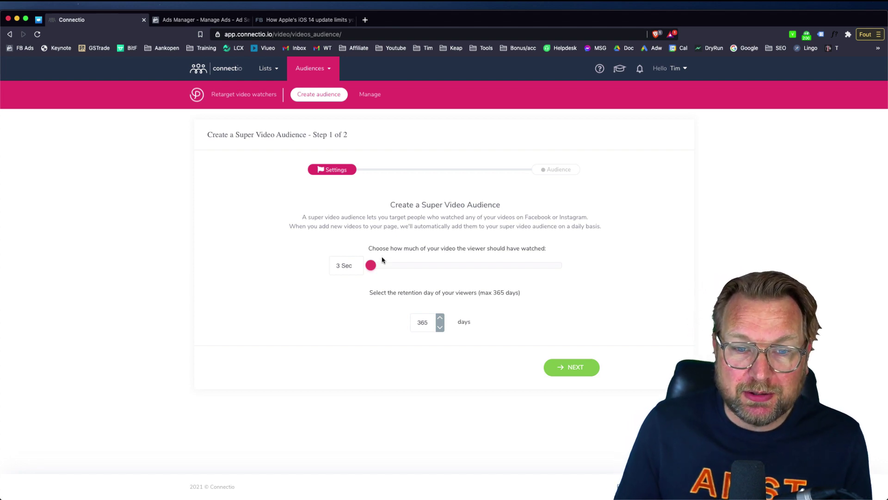
drag(372, 271, 544, 267)
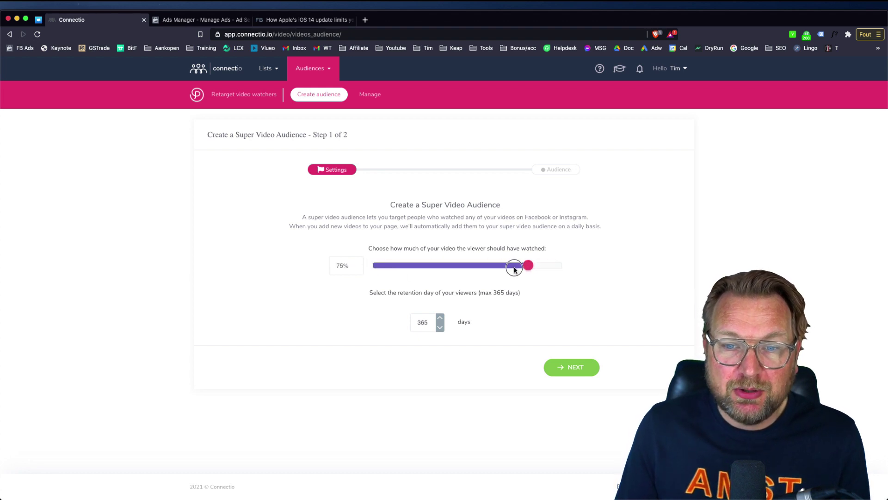
drag(514, 270, 373, 268)
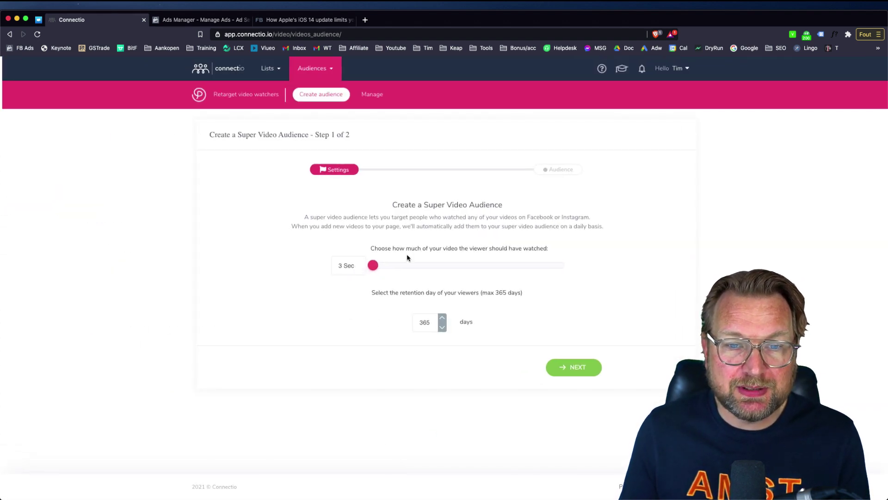
scroll(444, 250, up, 5)
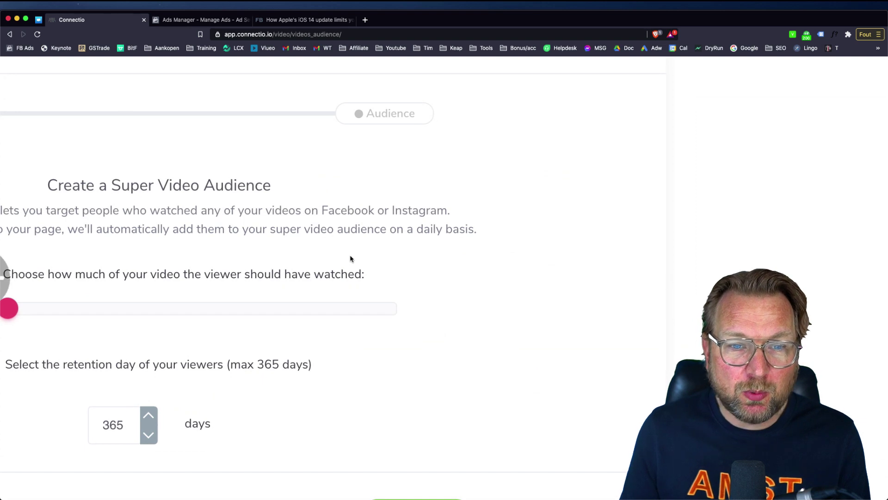
drag(204, 271, 3, 274)
scroll(153, 284, left, 3)
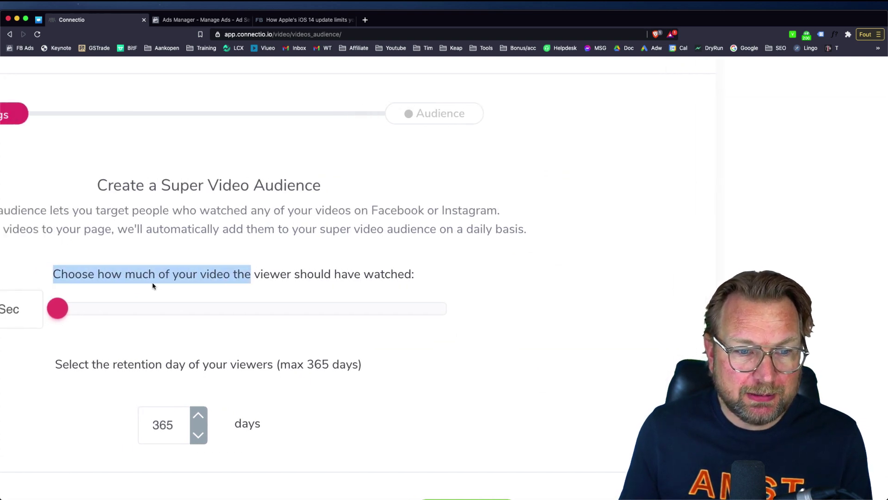
scroll(153, 284, left, 3)
click(264, 254)
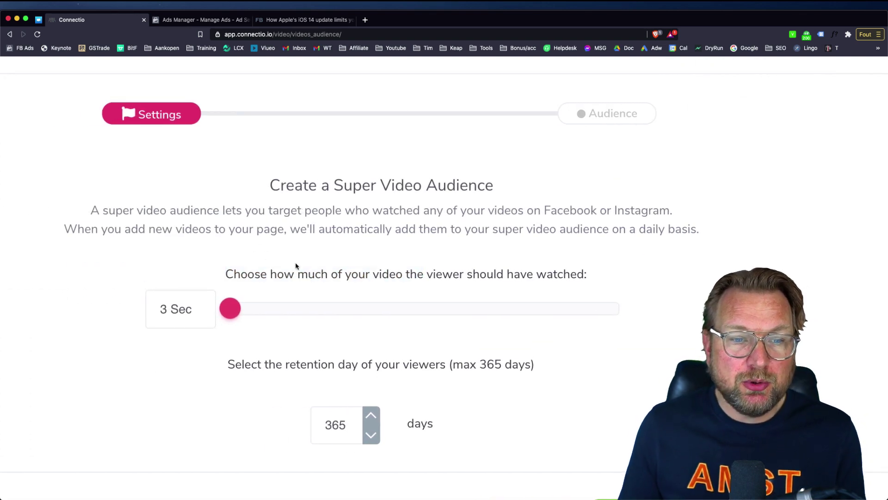
scroll(243, 289, down, 2)
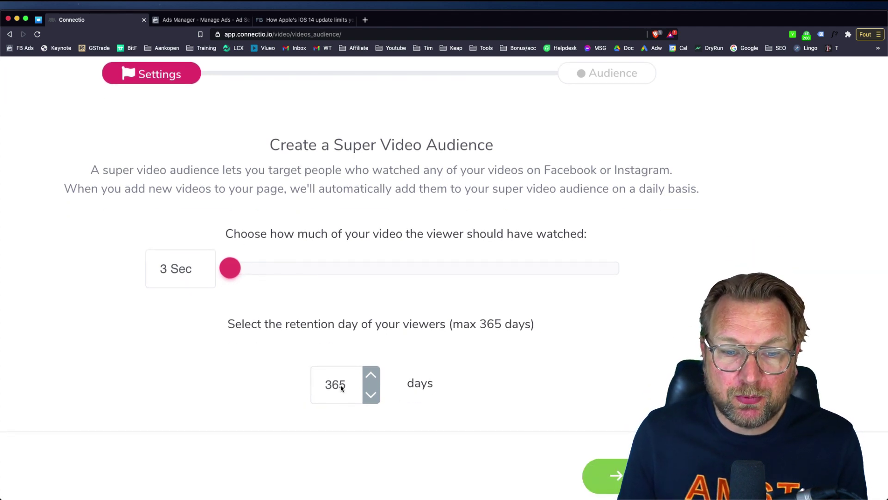
drag(341, 387, 307, 382)
click(376, 340)
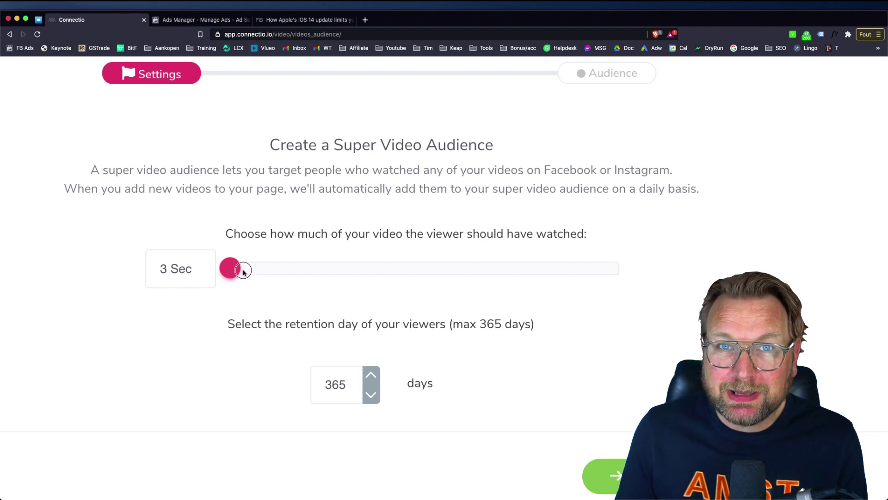
drag(242, 269, 397, 269)
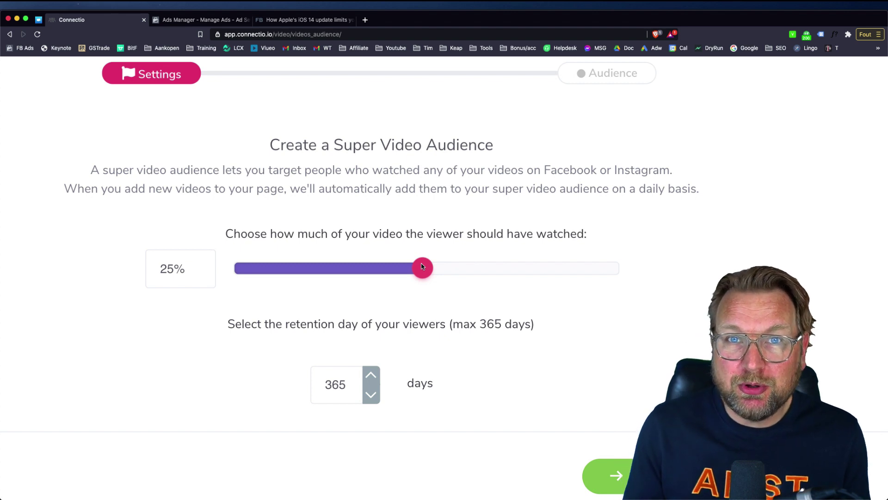
drag(422, 267, 556, 266)
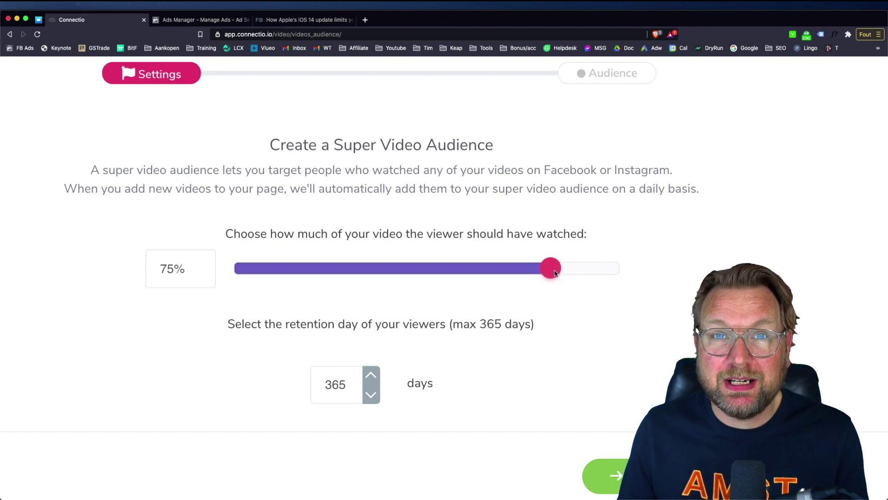
drag(555, 272, 240, 275)
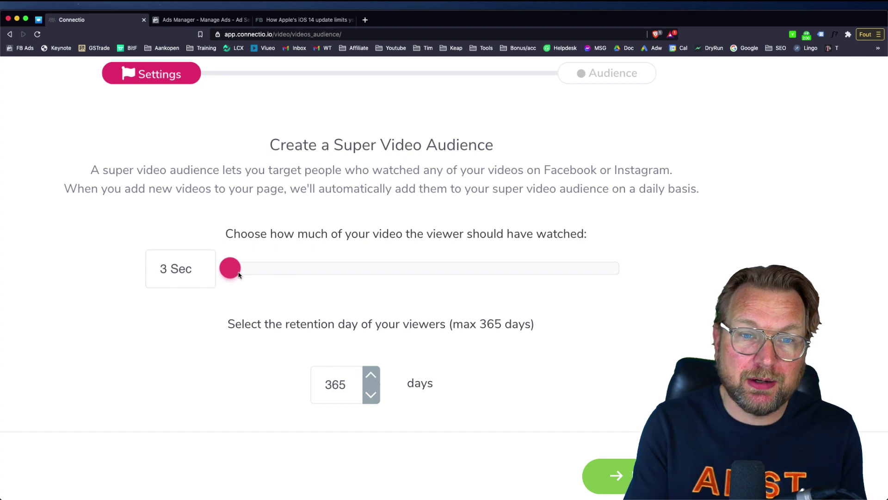
scroll(239, 274, left, 2)
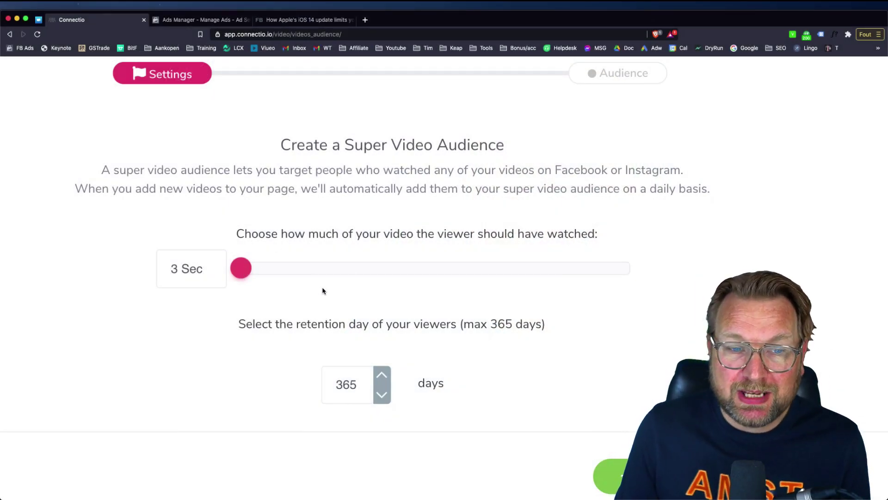
- Change the retention to 30 days, then back to 365 days, keeping 3 Sec watched
drag(362, 383, 313, 387)
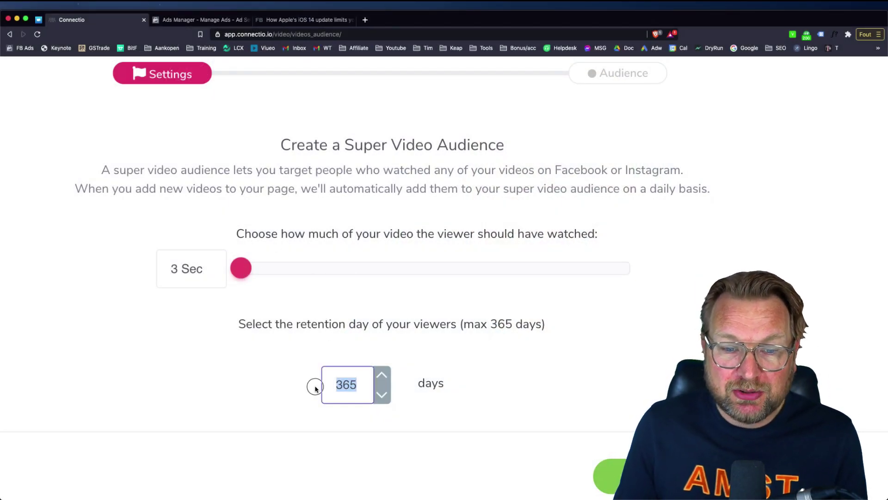
text(30)
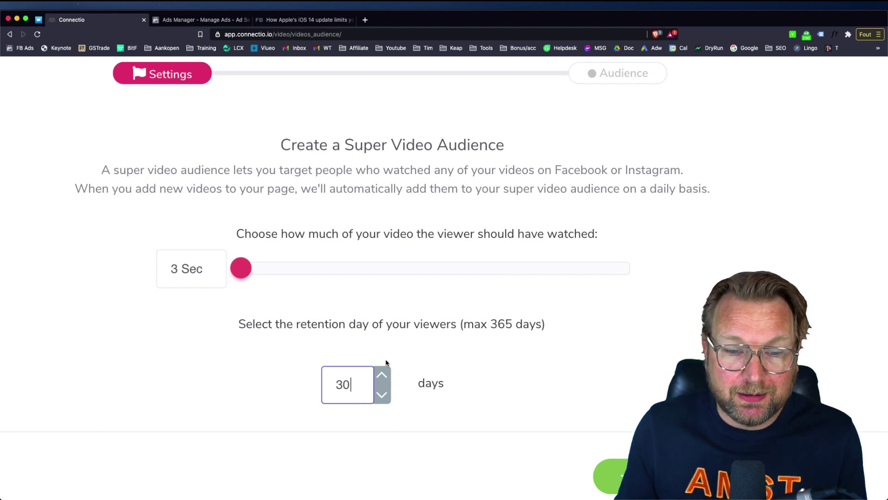
double_click(332, 379)
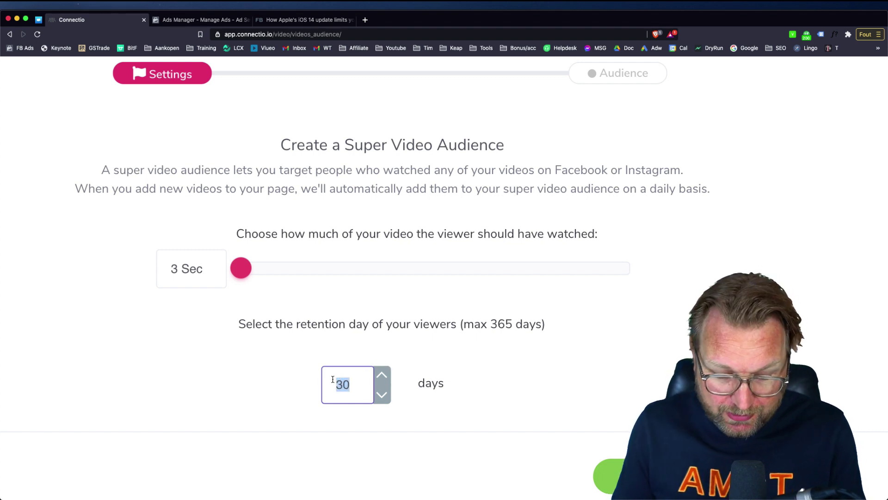
text(365)
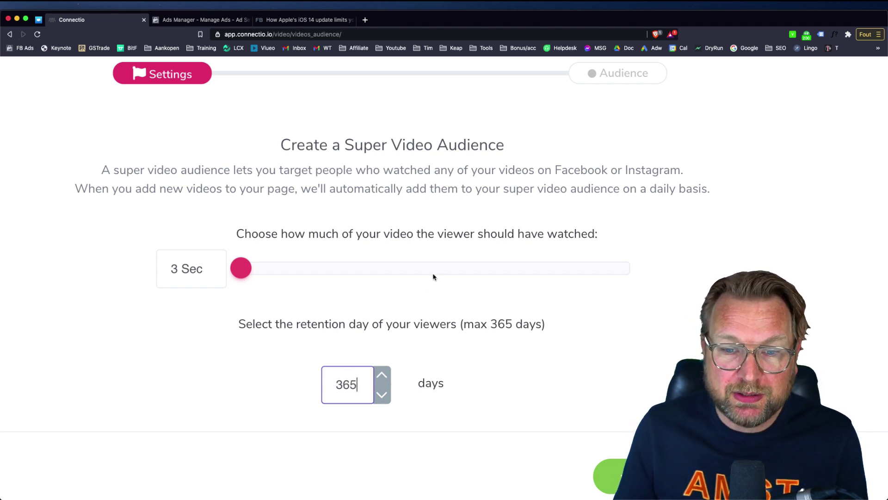
scroll(433, 278, up, 2)
scroll(433, 276, down, 2)
scroll(433, 276, down, 1)
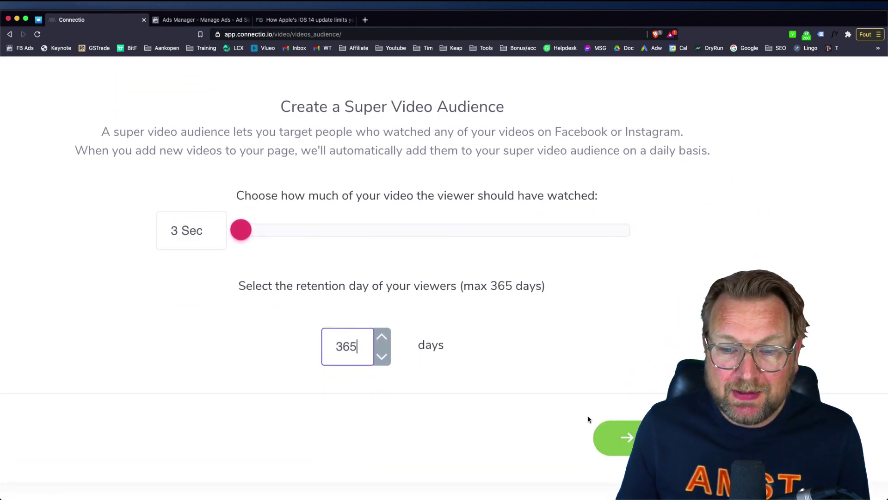
- Advance to the details step and name the audience 'Super Video Audience 10 seconds'
click(615, 443)
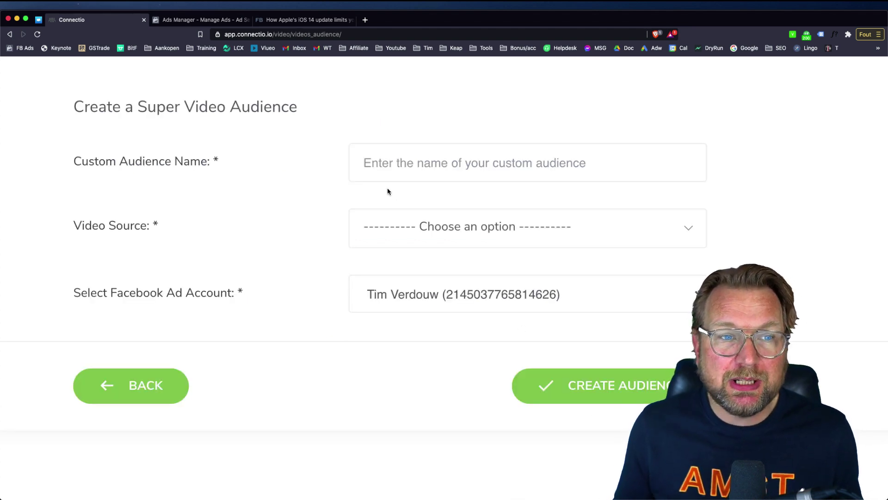
click(419, 157)
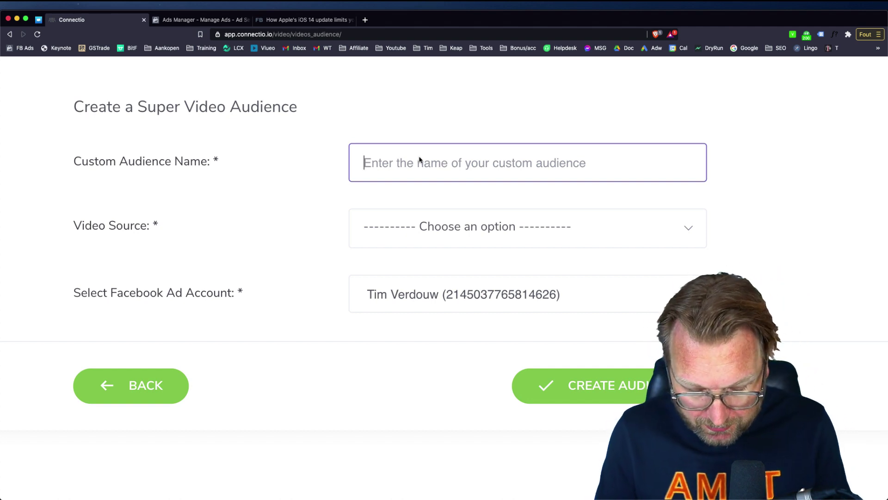
text(Super Video )
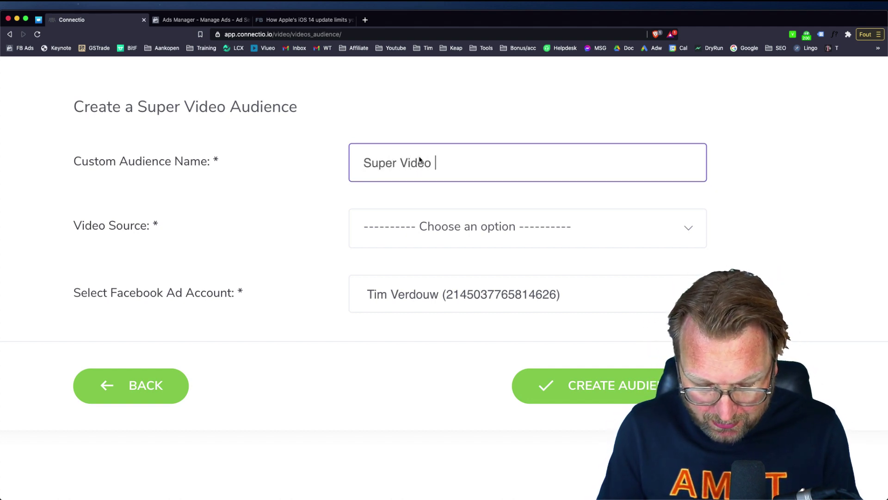
text(Audience 10 )
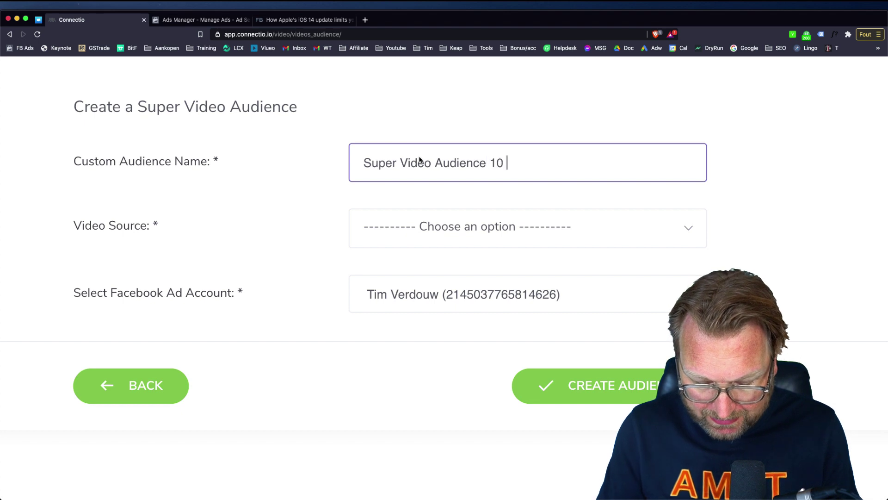
text(seconds)
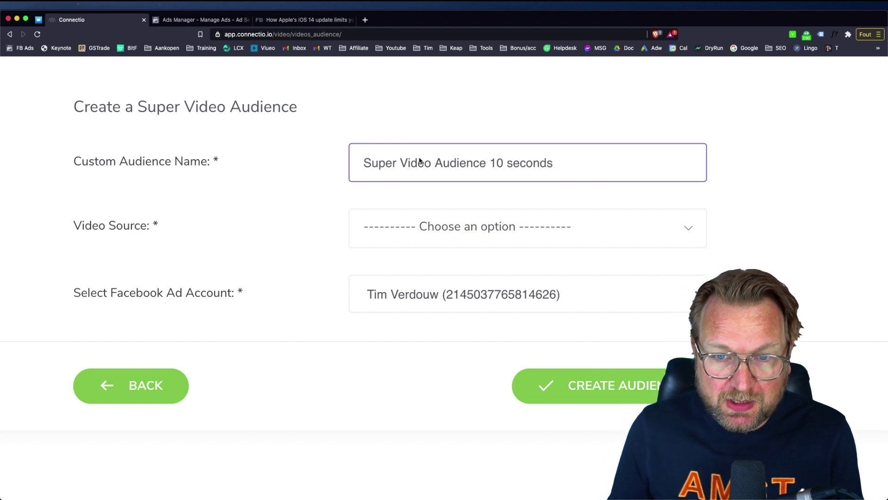
click(501, 226)
scroll(464, 294, down, 4)
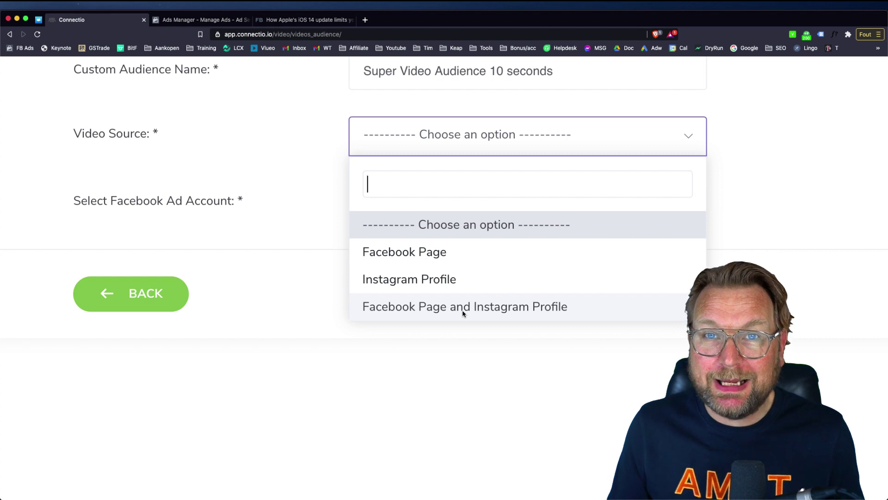
- Choose Facebook Page as the video source and keep the current Facebook page selected
click(450, 257)
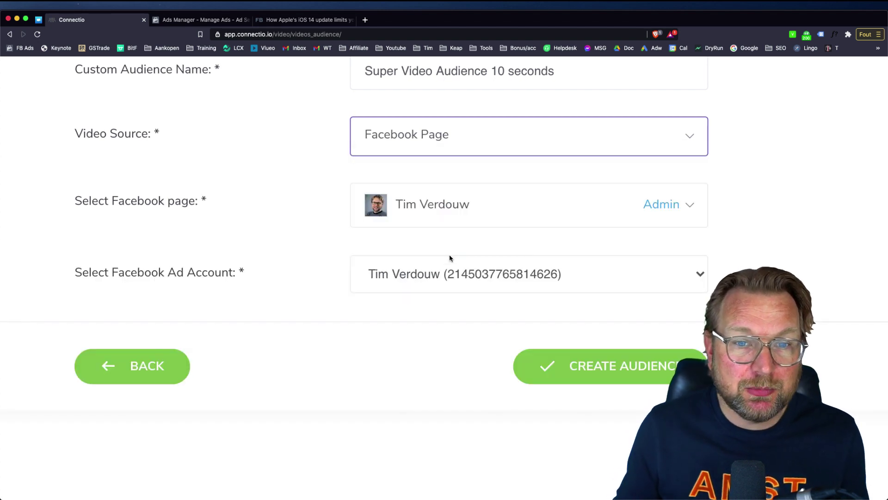
scroll(462, 259, down, 1)
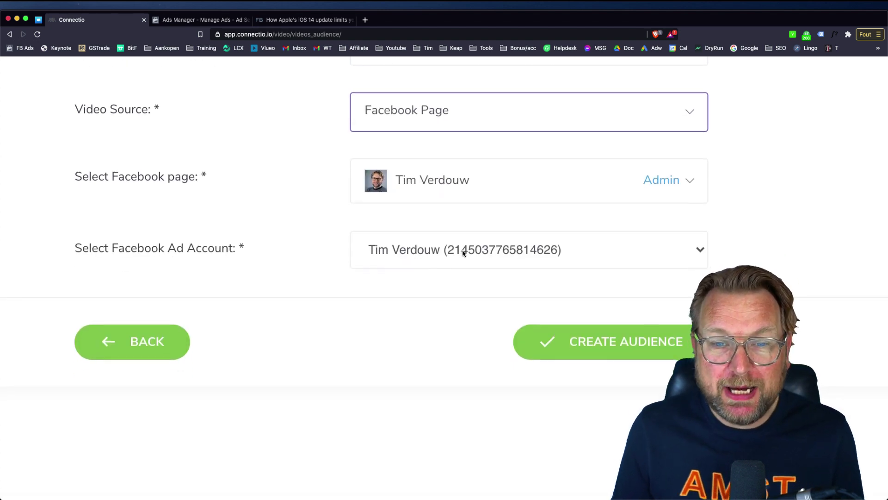
click(446, 187)
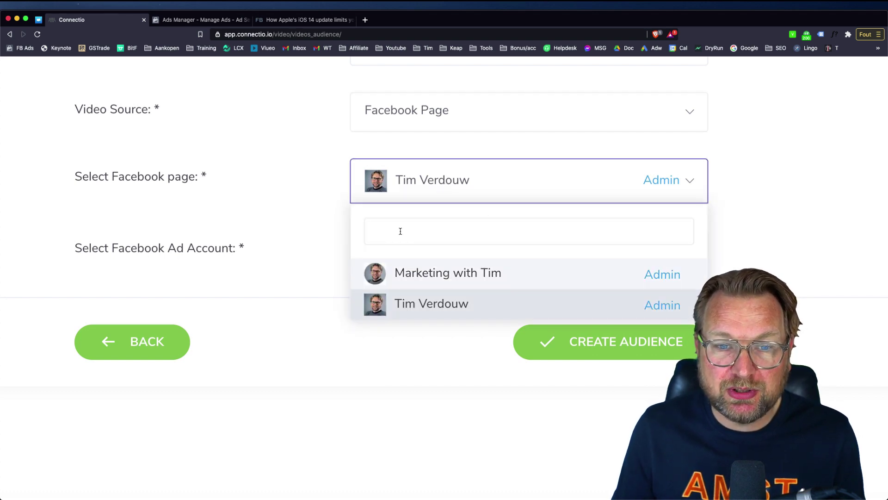
click(314, 204)
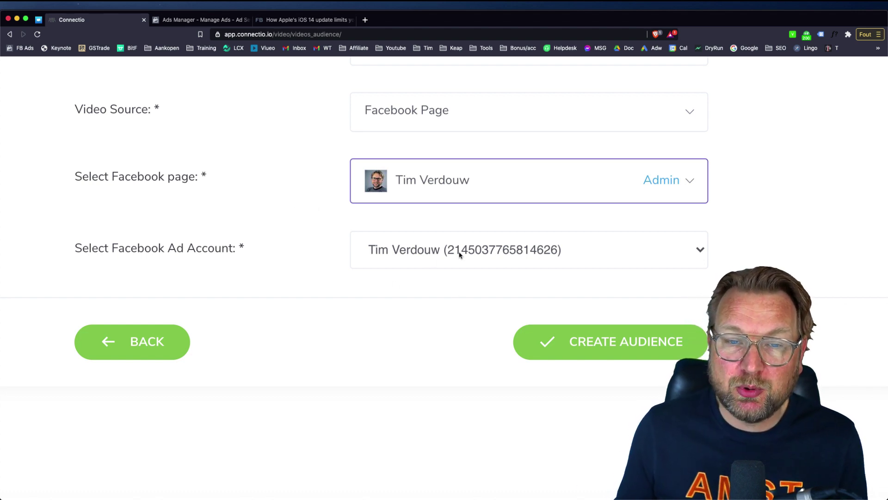
- Create the audience, confirm with Continue, and return to the ConnectVideo dashboard
click(578, 342)
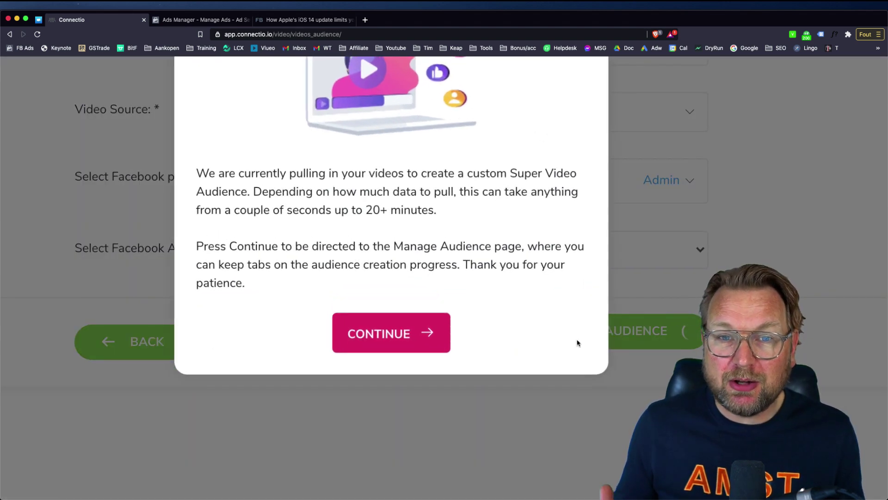
scroll(460, 280, up, 4)
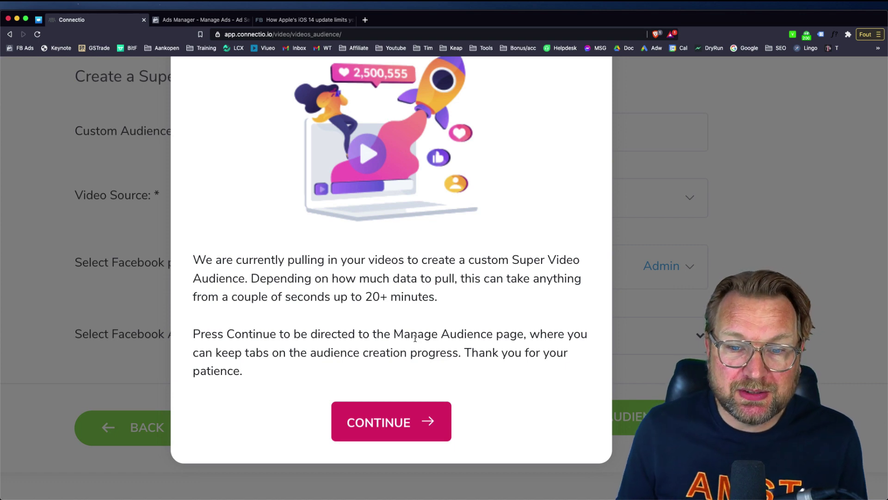
click(391, 411)
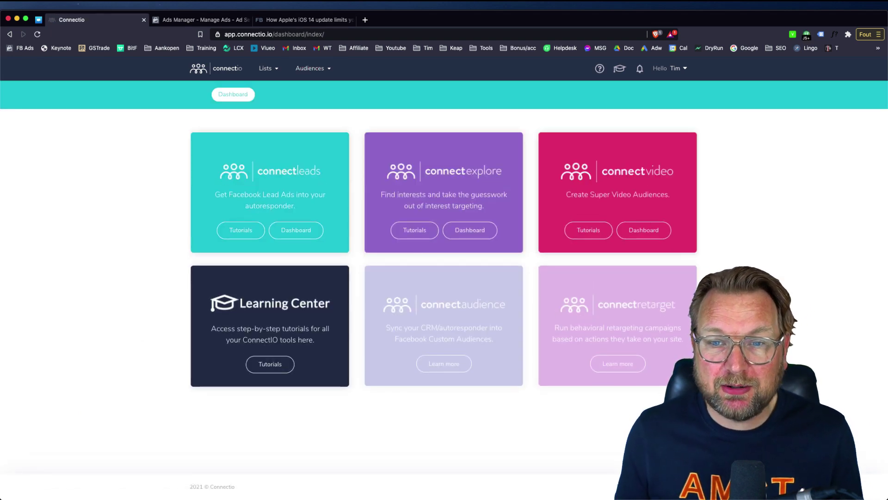
click(649, 230)
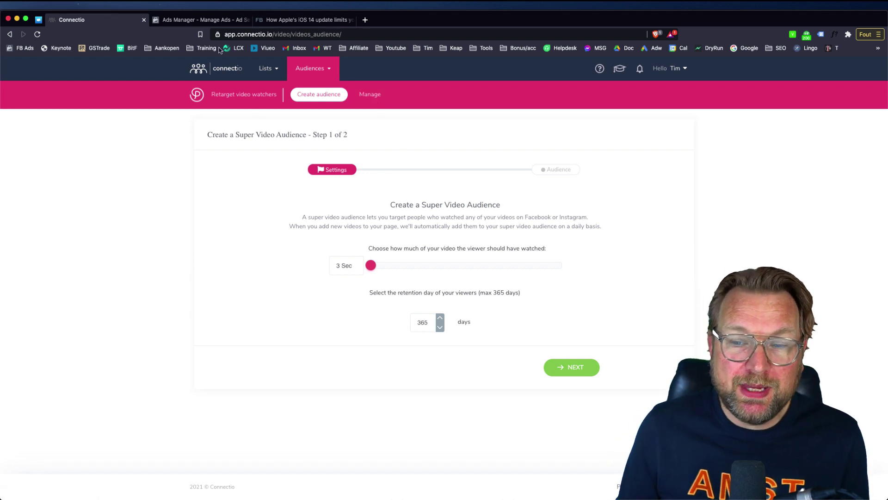
- Open Ads Manager's Audiences list through Business Tools to find Super Video Audience 10 seconds
click(182, 20)
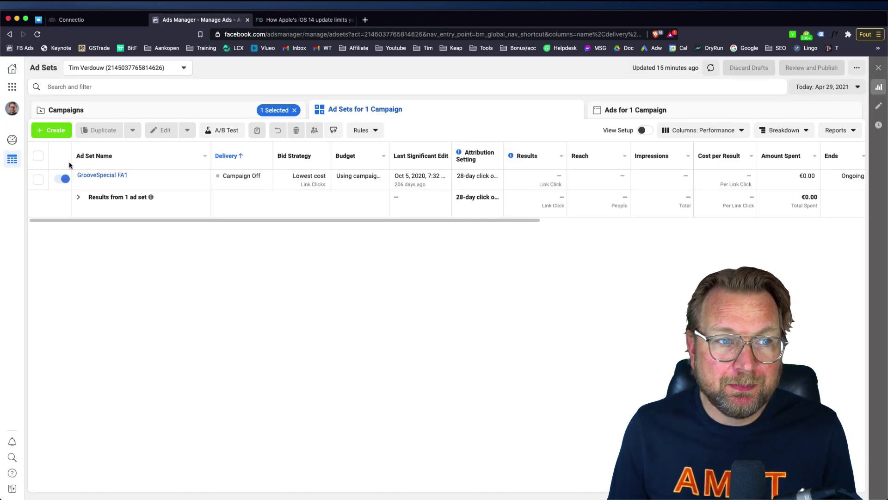
click(12, 87)
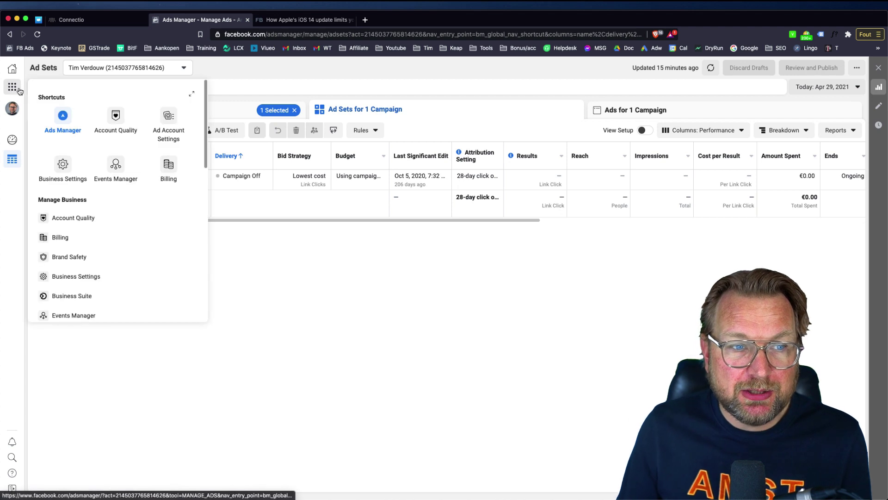
scroll(104, 206, down, 5)
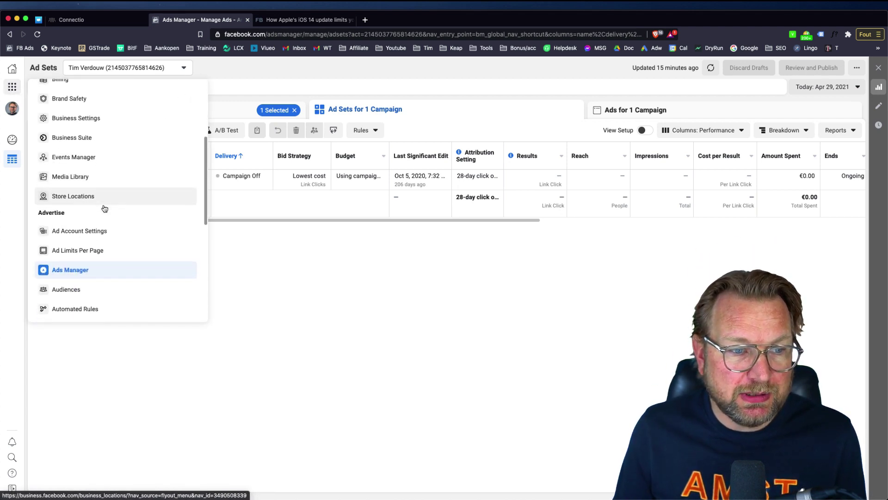
scroll(104, 209, down, 3)
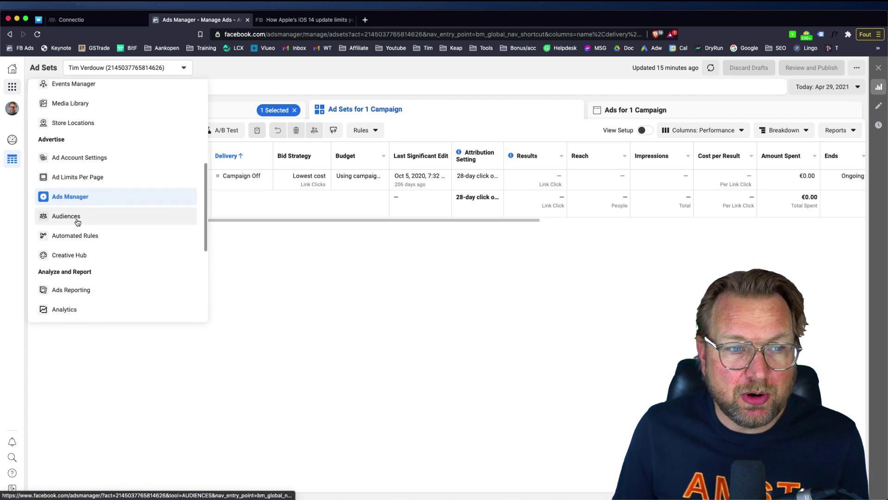
click(62, 219)
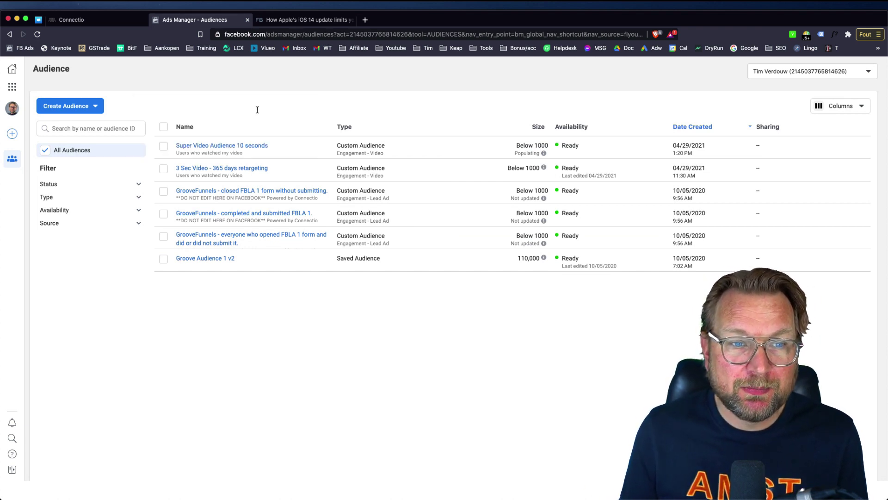
mouse_move(188, 151)
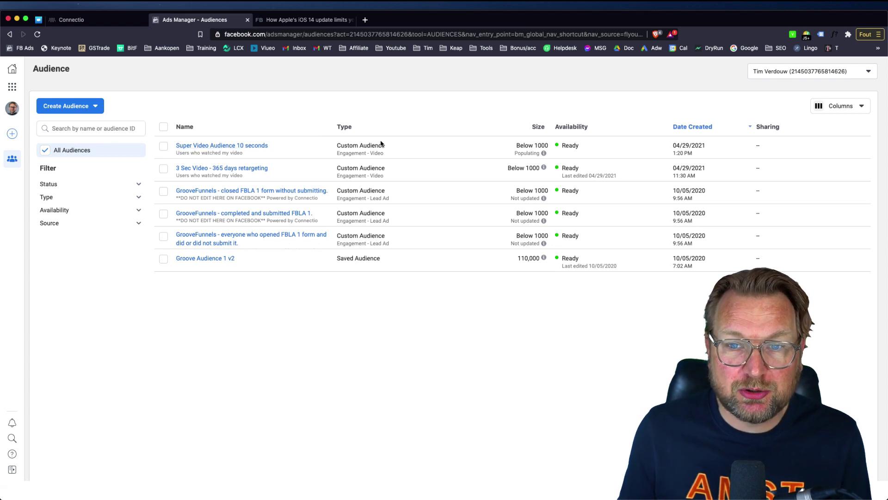
- Create a new Get More Website Visitors ad targeted at Your Custom Audiences
click(13, 88)
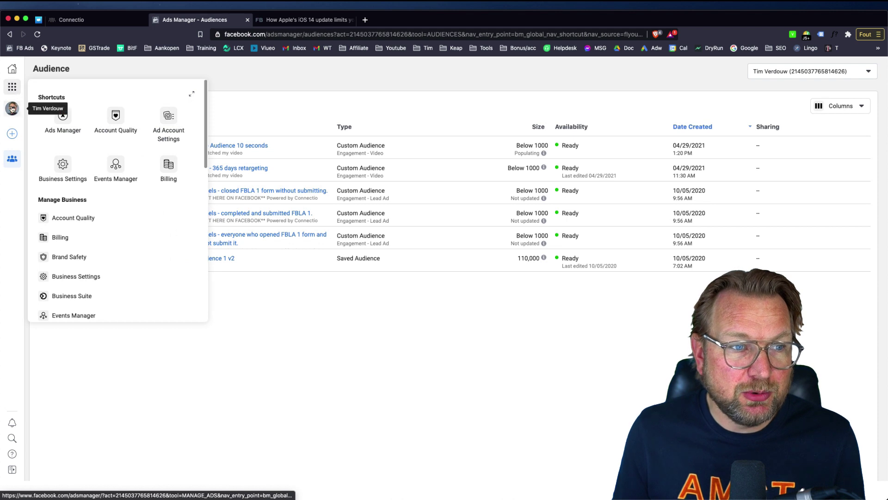
click(12, 134)
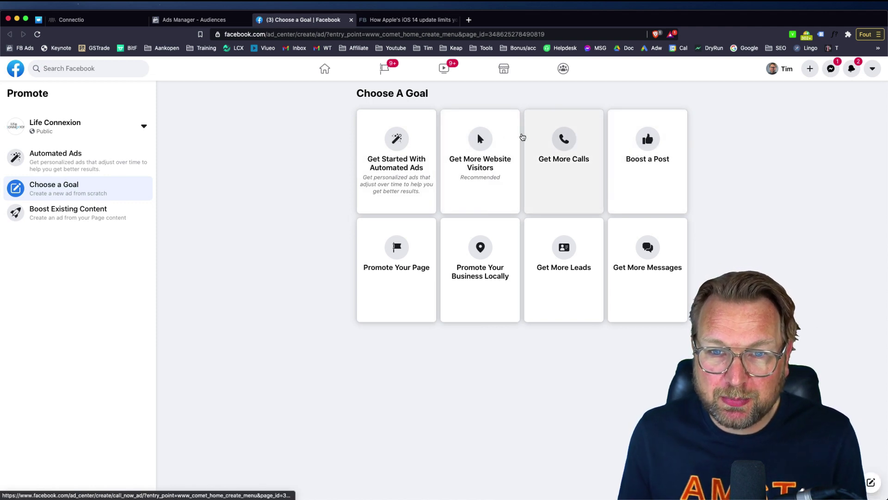
click(480, 137)
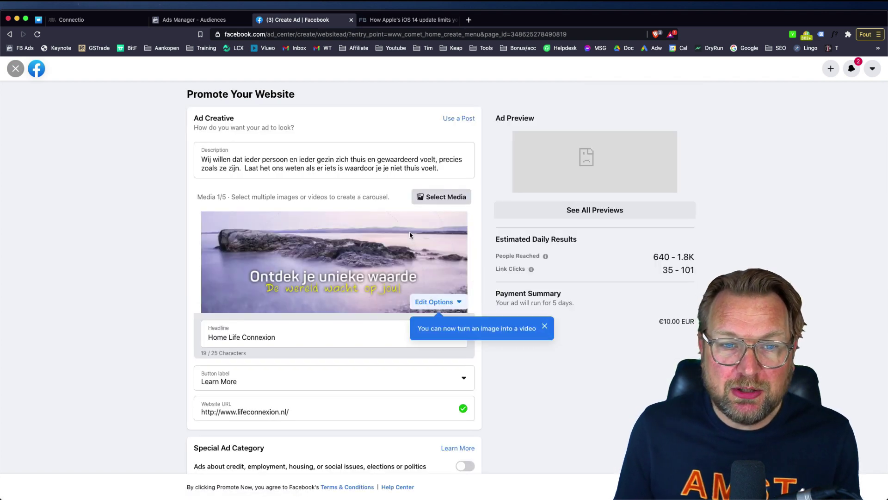
scroll(373, 271, down, 9)
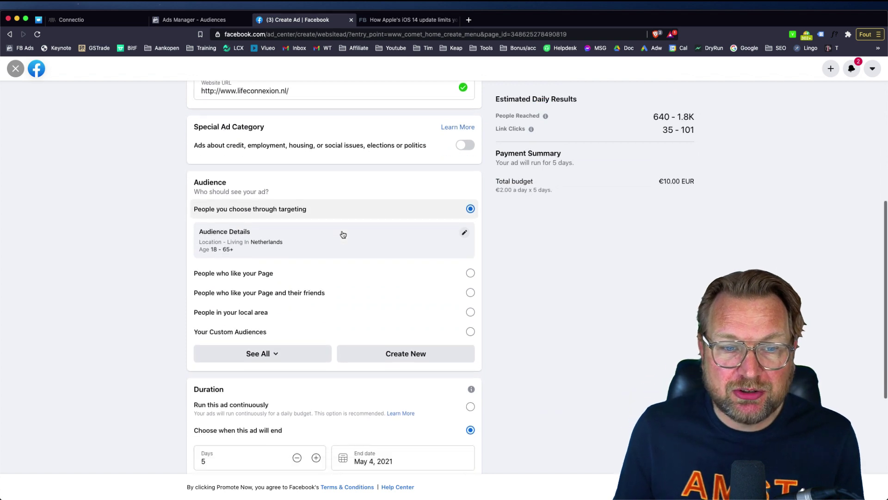
scroll(349, 245, down, 3)
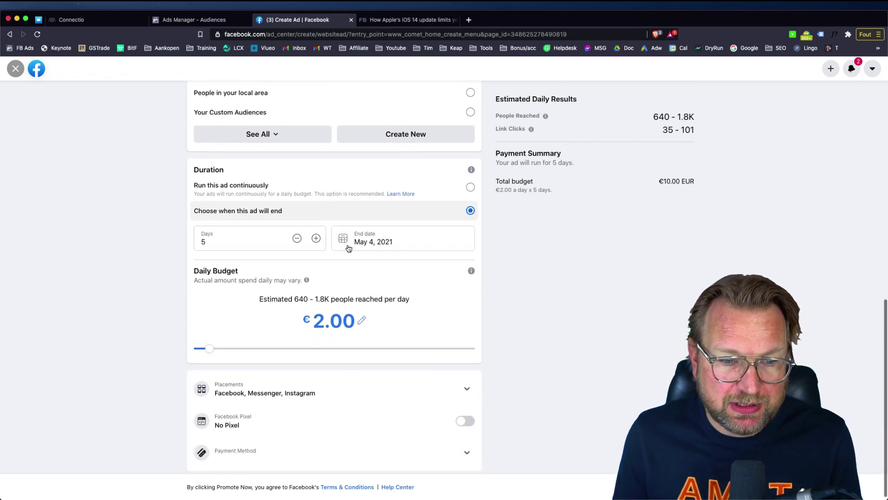
scroll(351, 245, up, 3)
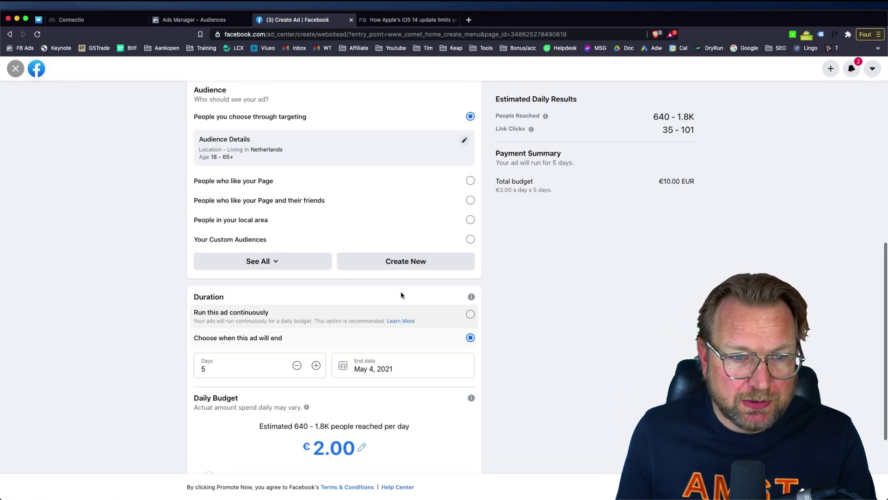
click(262, 239)
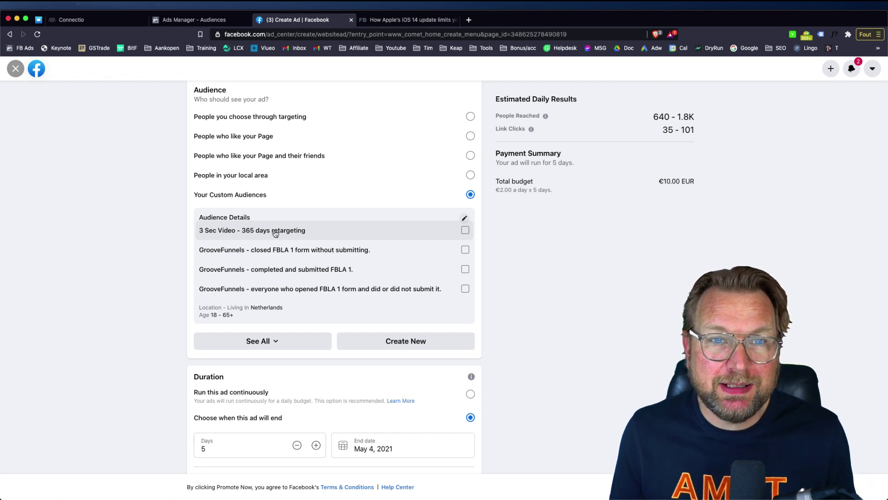
click(114, 23)
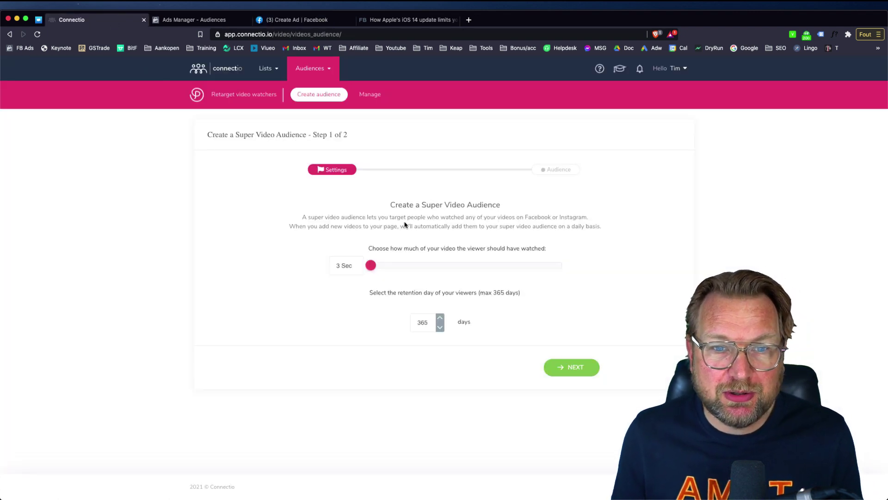
click(219, 75)
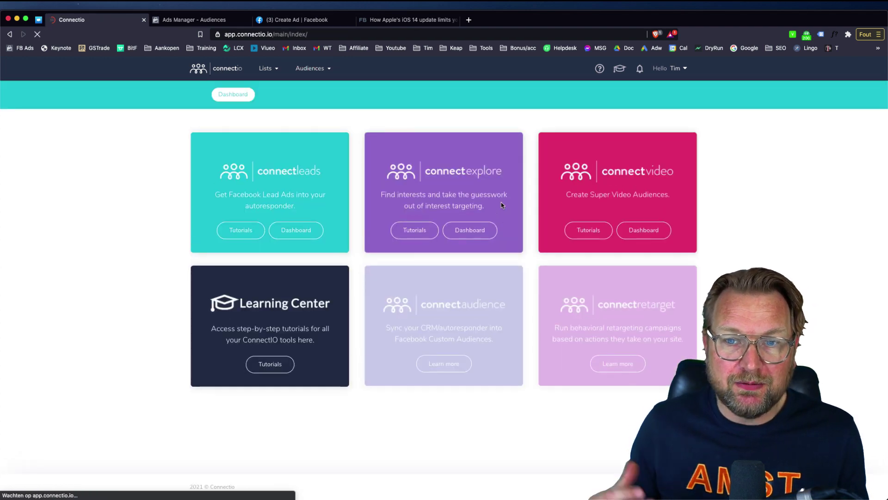
click(644, 234)
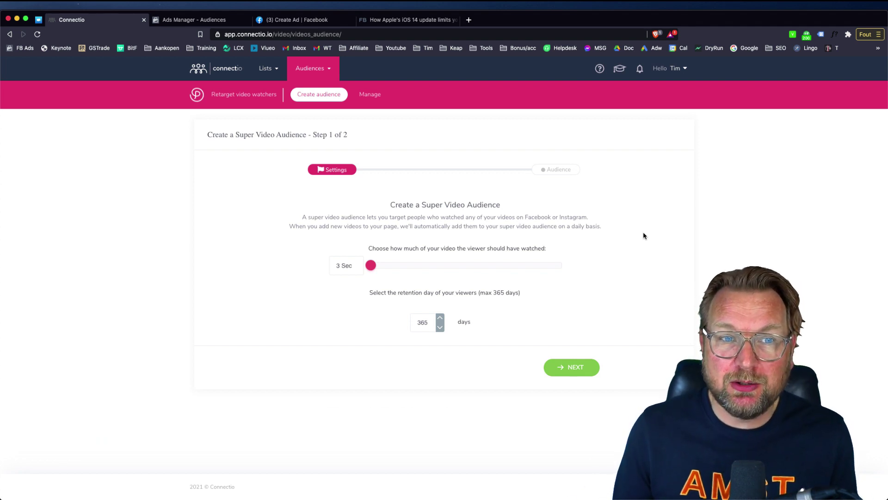
- Use the connectio logo in the top bar to reach the ConnectIO tools dashboard
click(229, 70)
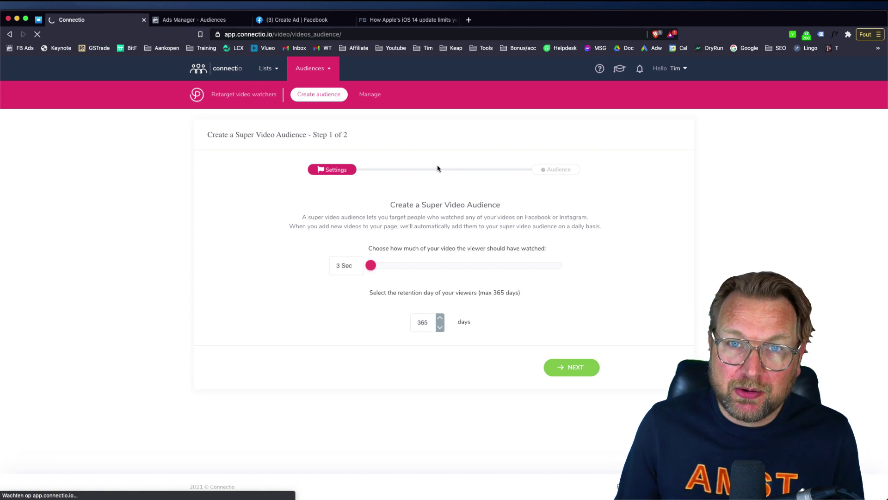